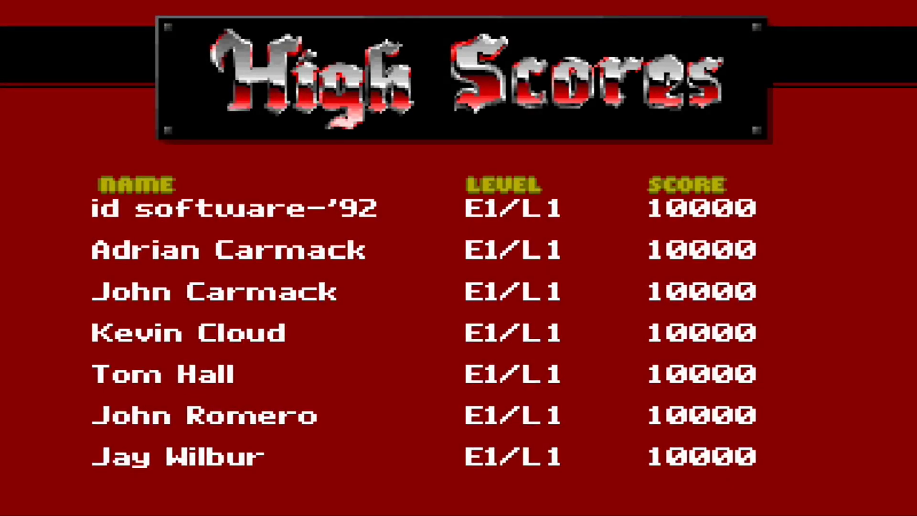
Open the DOSBox keymapper with Ctrl+F1 and bind the up-arrow event to the w key
key("ctrl+F1")
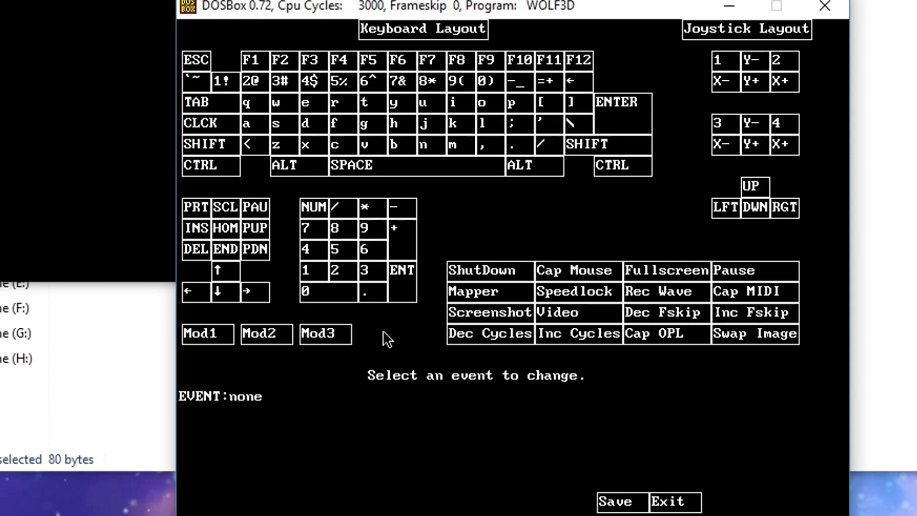
left_click(225, 272)
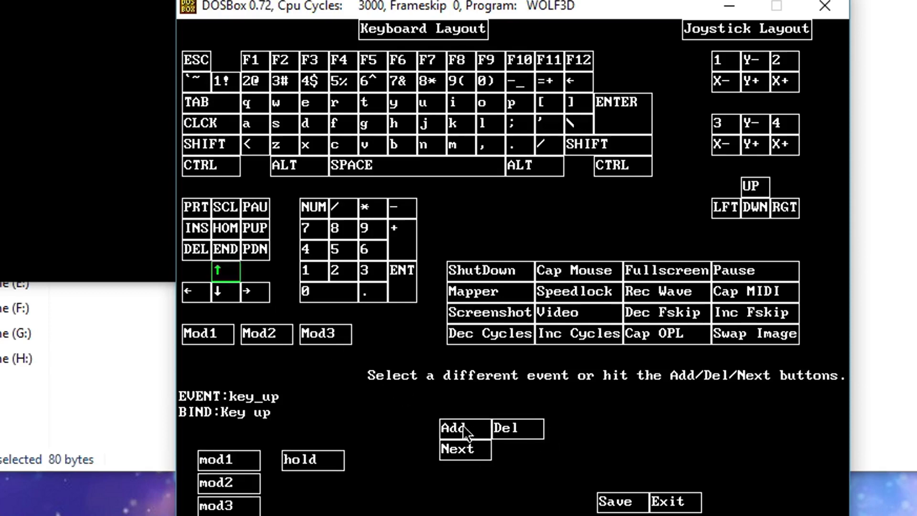
left_click(528, 429)
left_click(469, 435)
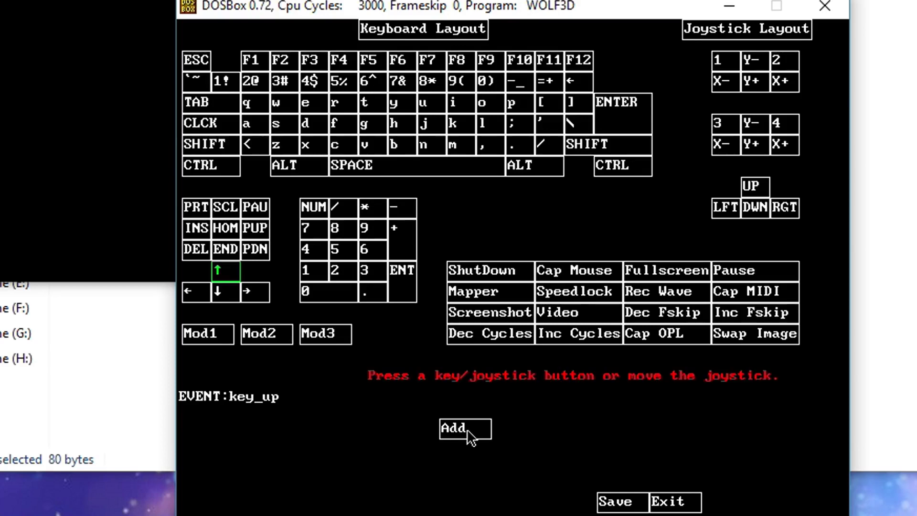
key("w")
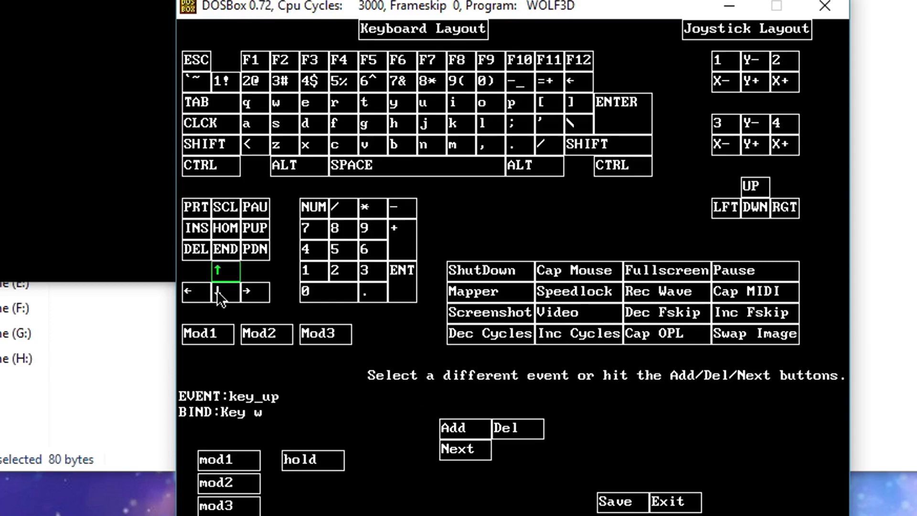
Replace the down-arrow event's binding with the s key
left_click(220, 297)
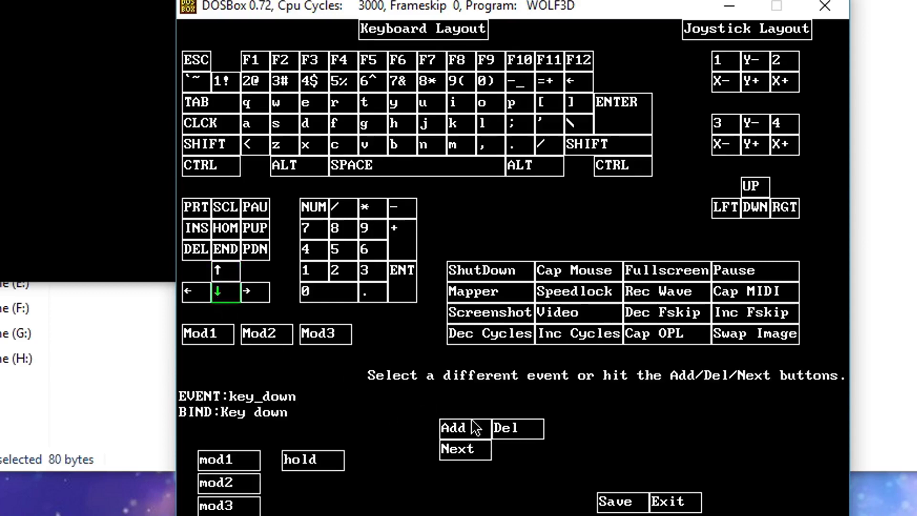
left_click(509, 428)
left_click(466, 432)
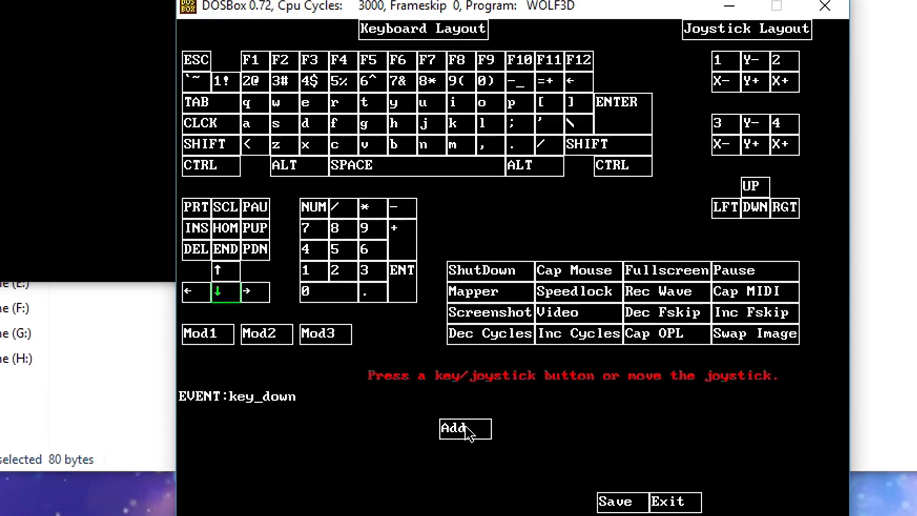
key("s")
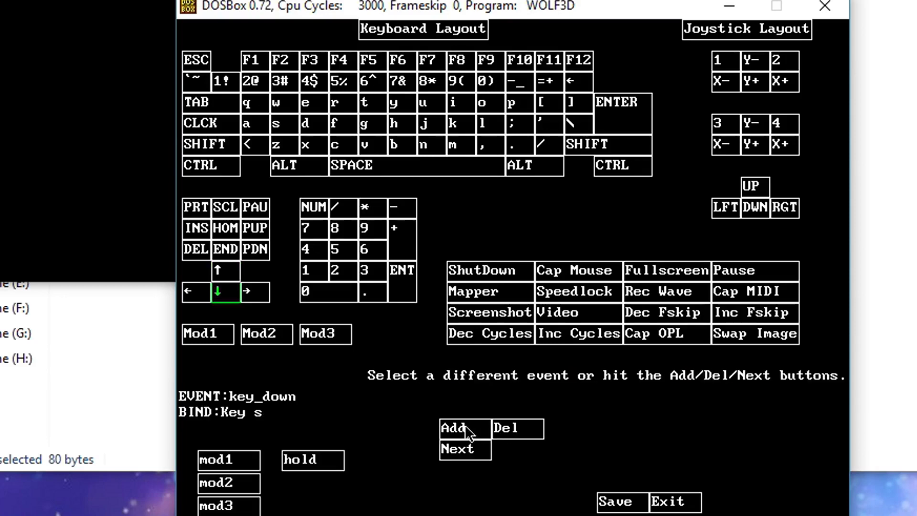
Replace the left-arrow event's binding with the a key
left_click(196, 298)
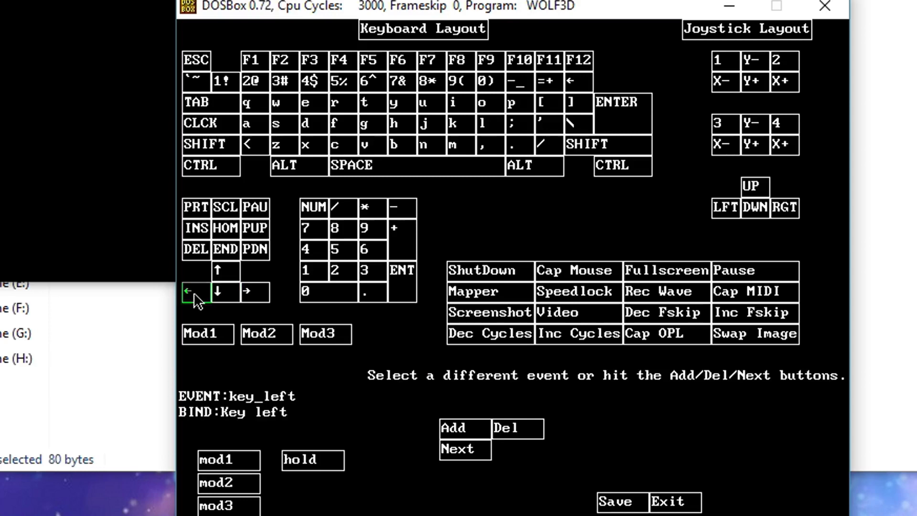
left_click(505, 429)
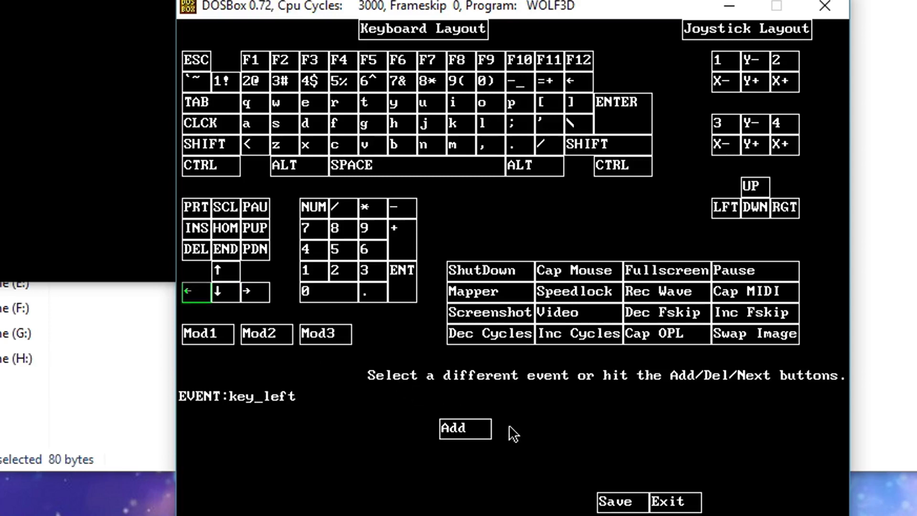
left_click(467, 430)
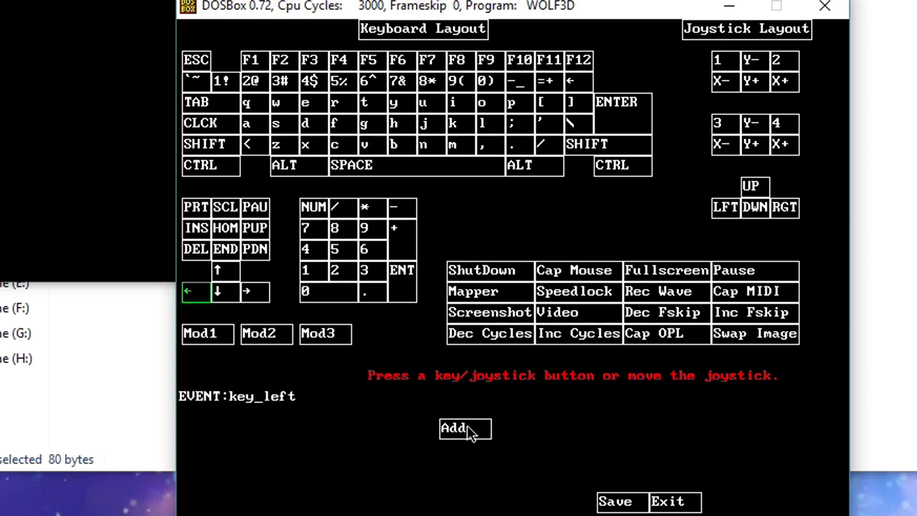
key("a")
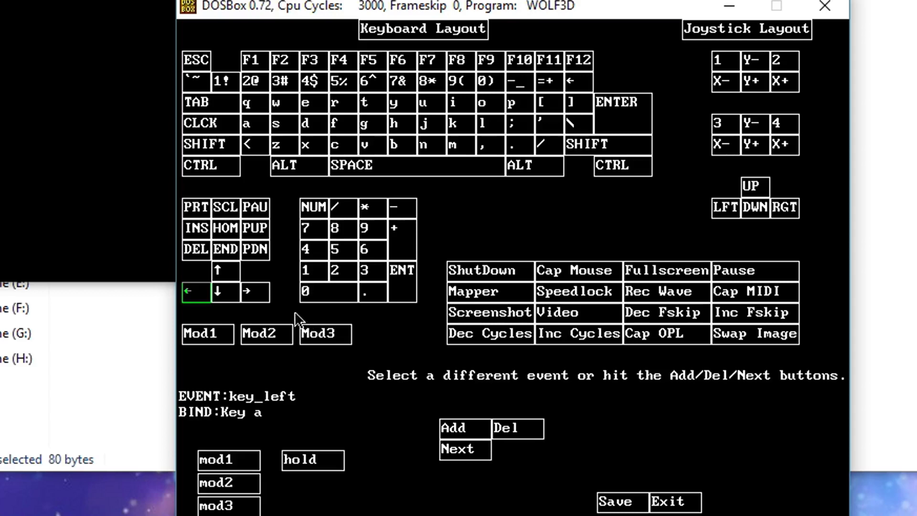
Replace the right-arrow event's binding with the d key
left_click(262, 294)
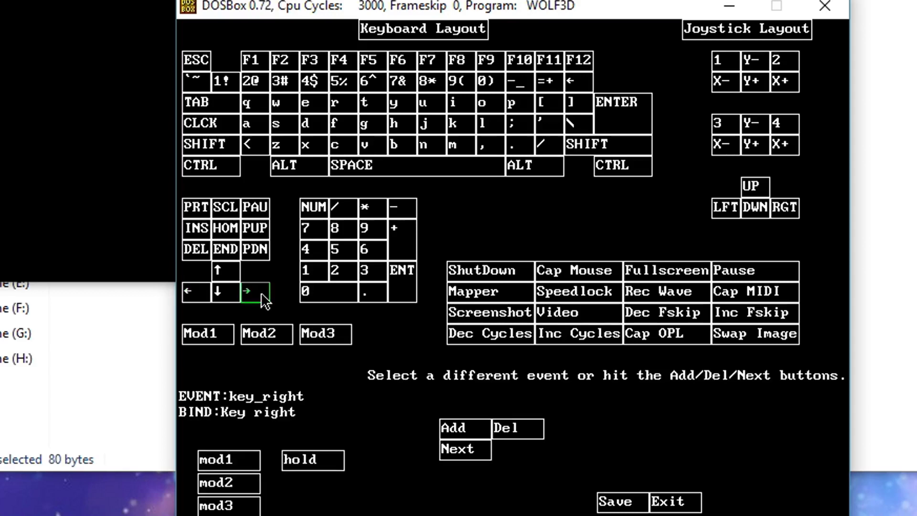
left_click(509, 431)
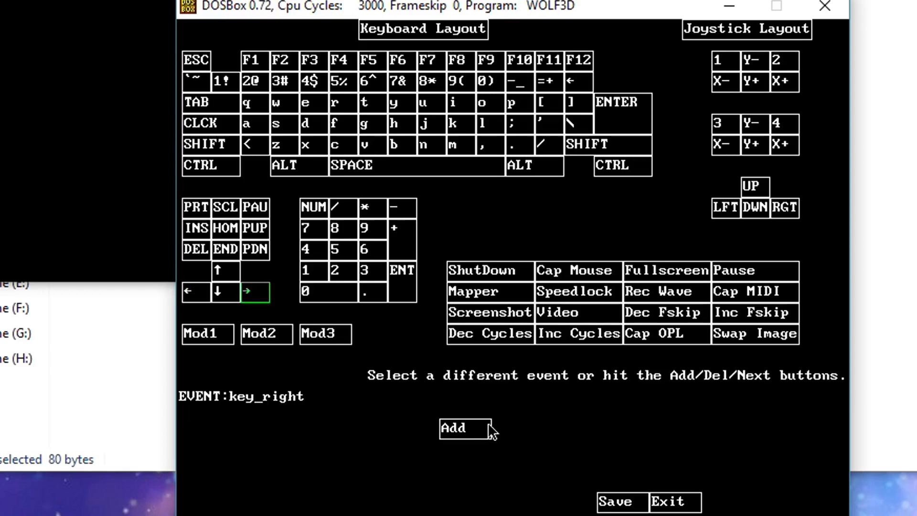
left_click(481, 429)
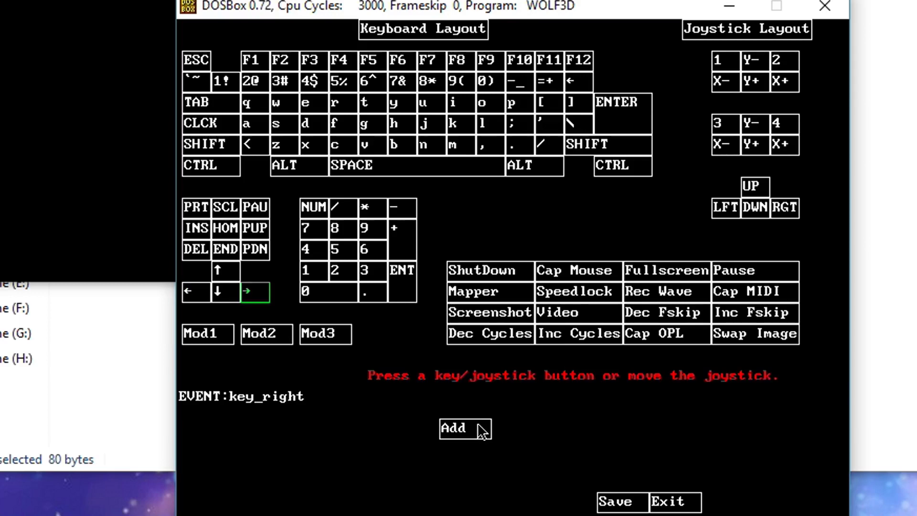
key("d")
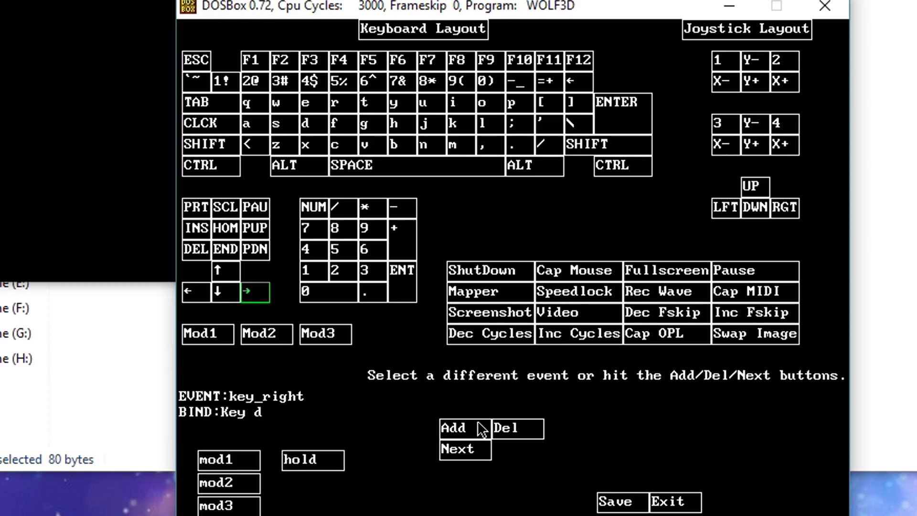
Replace the space event's binding with the e key and save the mapper file
left_click(430, 163)
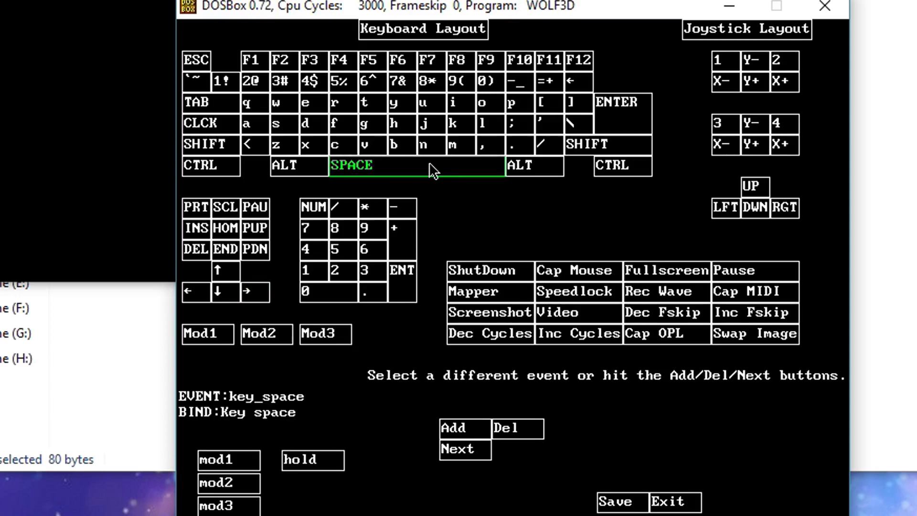
left_click(512, 427)
left_click(470, 429)
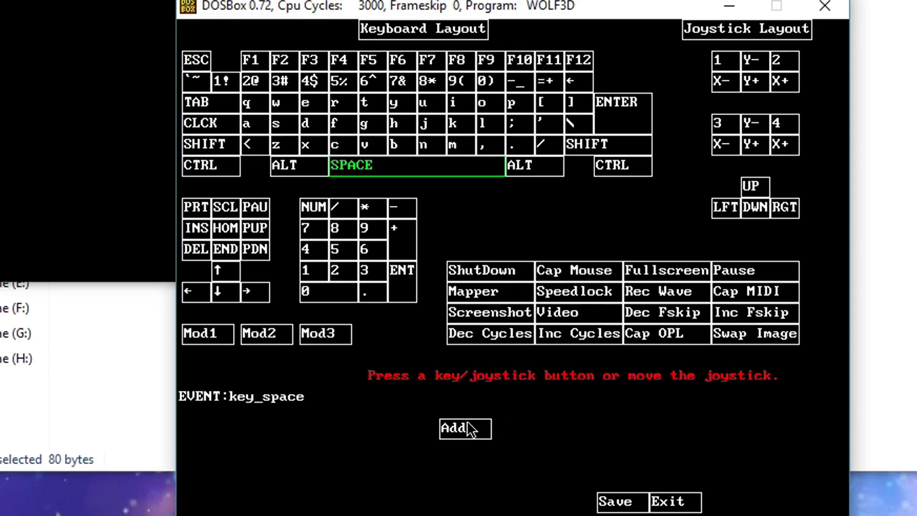
key("e")
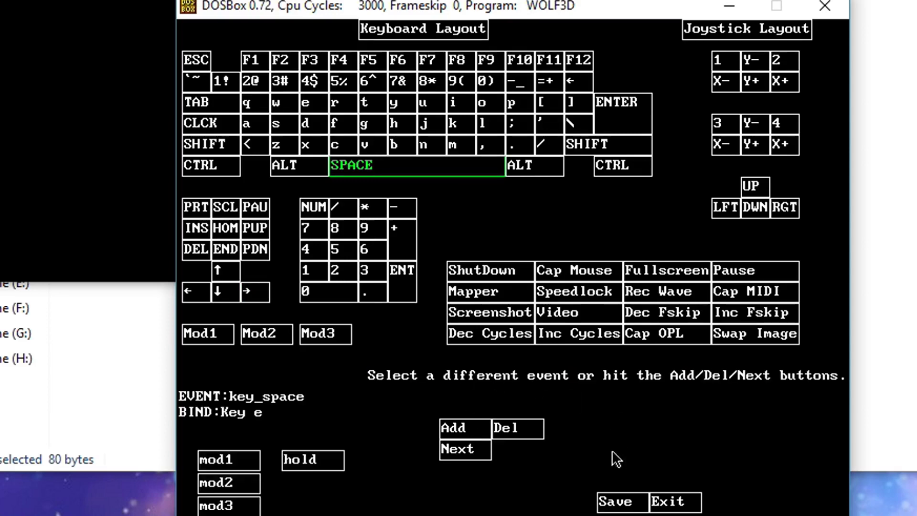
left_click(621, 504)
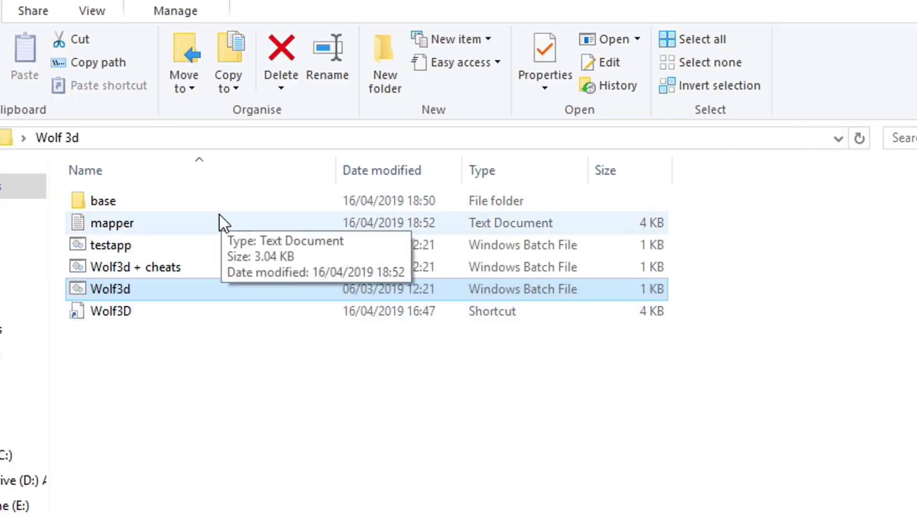
Check the saved mapper text file in the Wolf 3d folder, then exit the keymapper back to the game
left_click(143, 223)
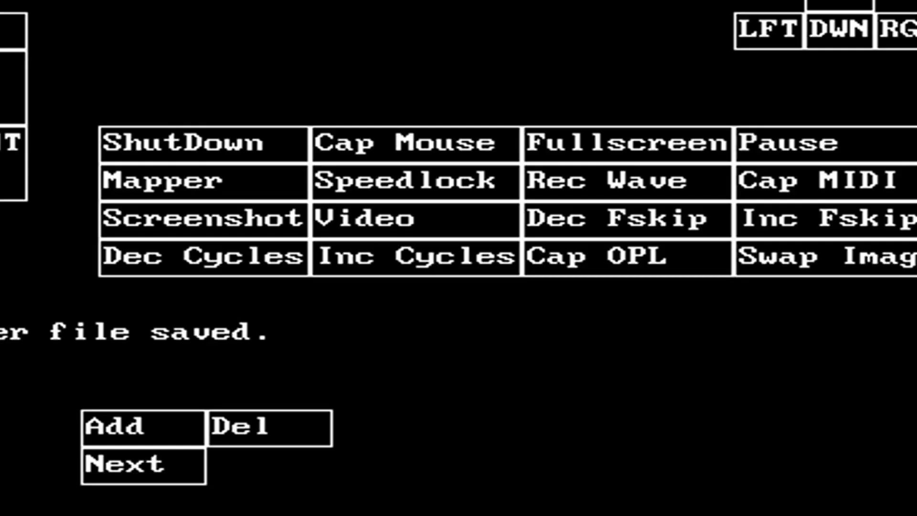
left_click(674, 502)
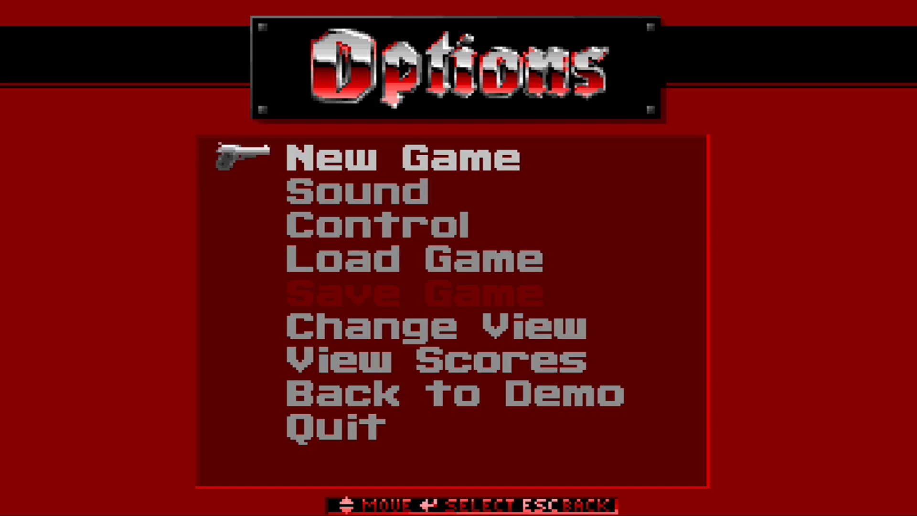
Start a new Episode 1 game at 'I am Death incarnate!' difficulty
key("Return")
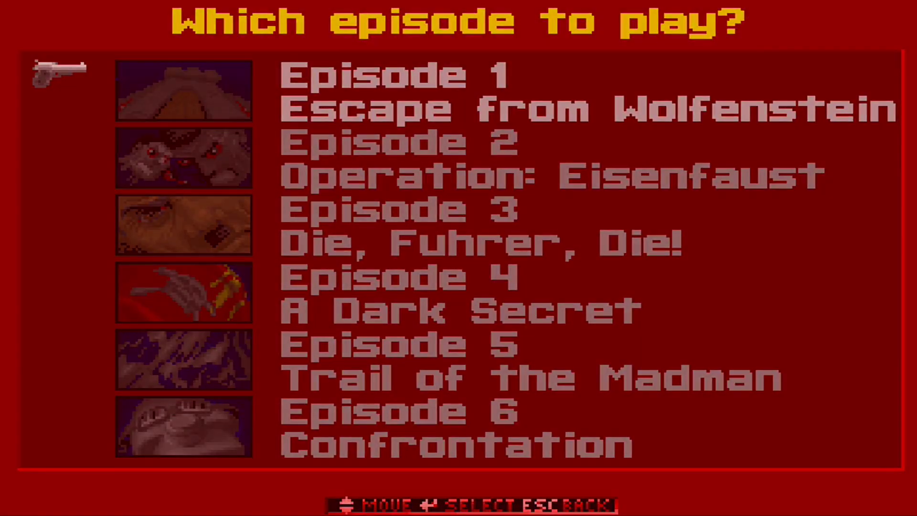
key("Return")
key("Up")
key("Up")
key("Up")
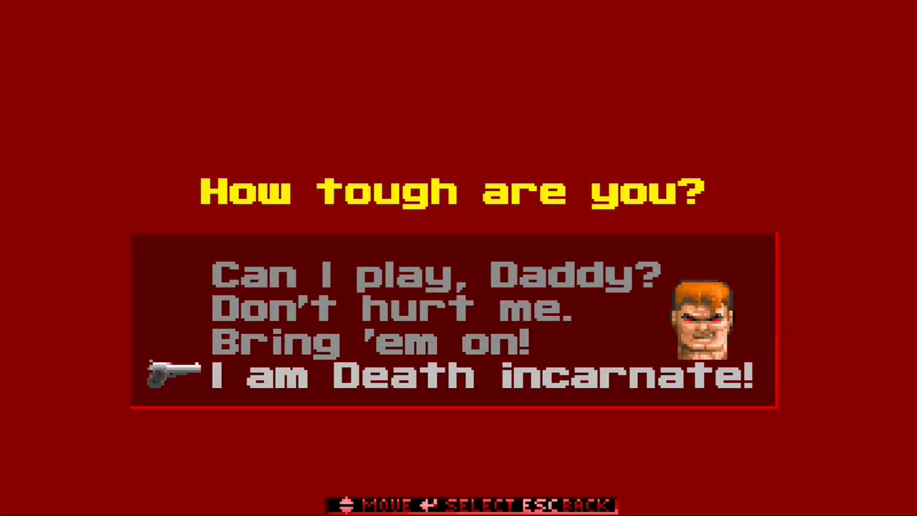
key("Down")
key("Return")
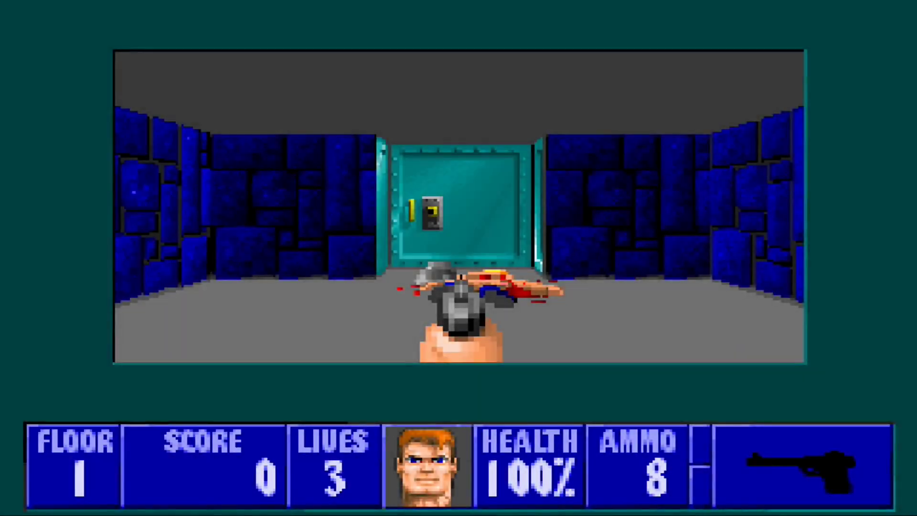
Walk and turn through the corridors with the remapped keys, reaching the wall by the cell door
key("Down")
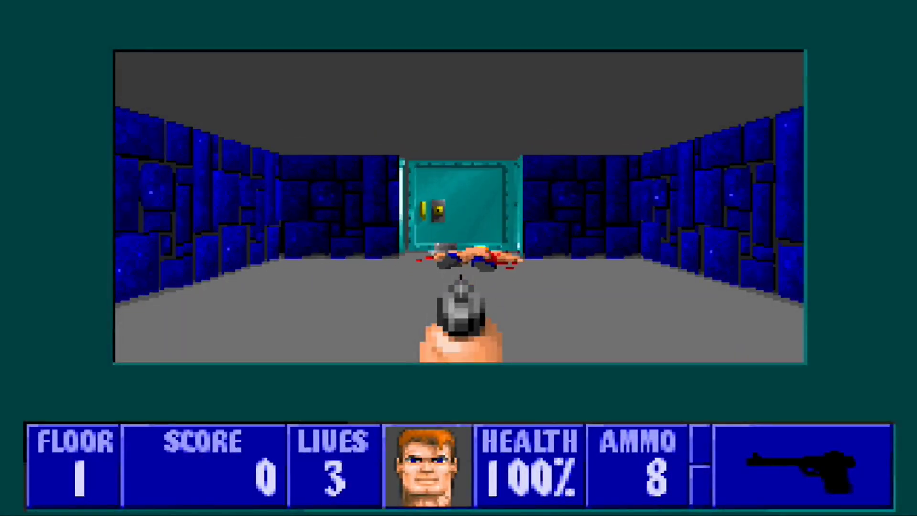
key("Up")
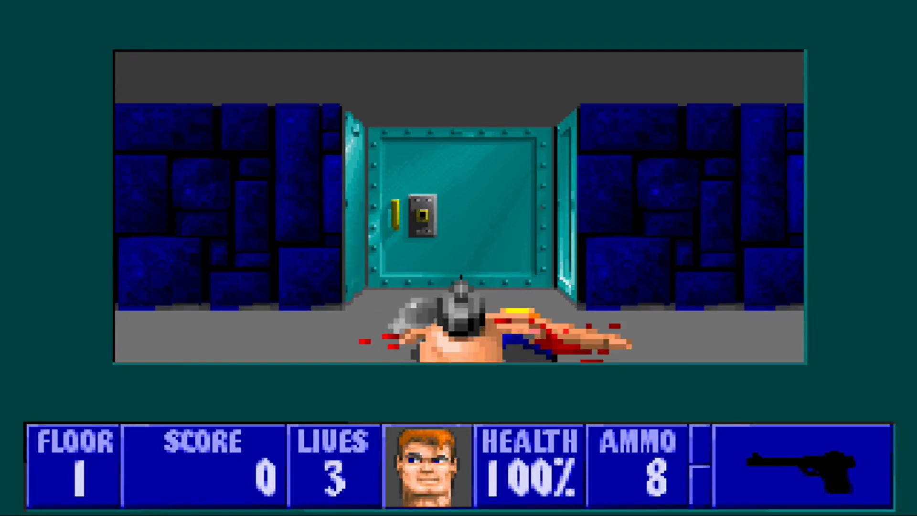
key("Left")
key("Left")
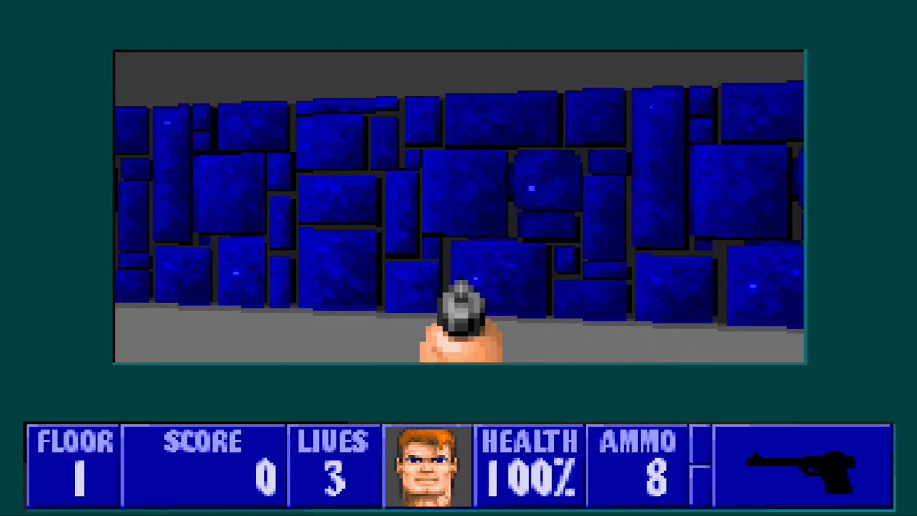
key("Right")
key("Right")
key("Up")
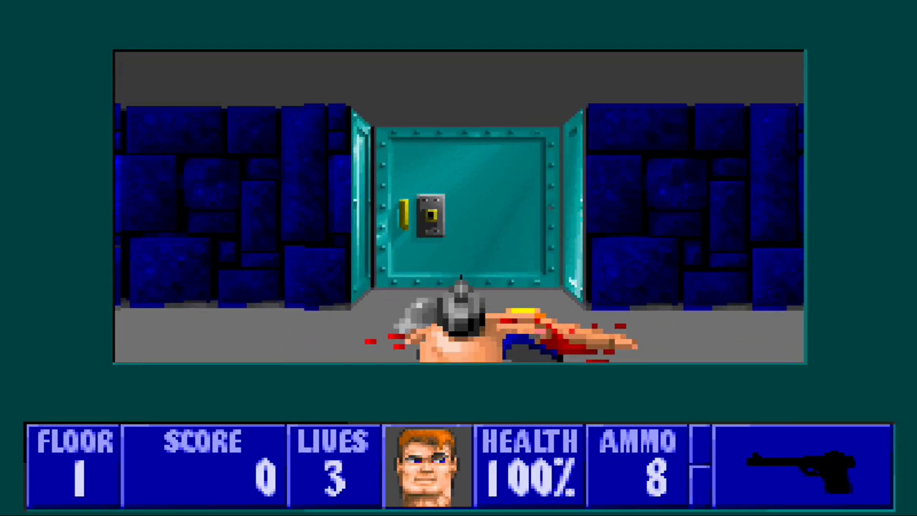
key("Left")
key("Left")
key("Up")
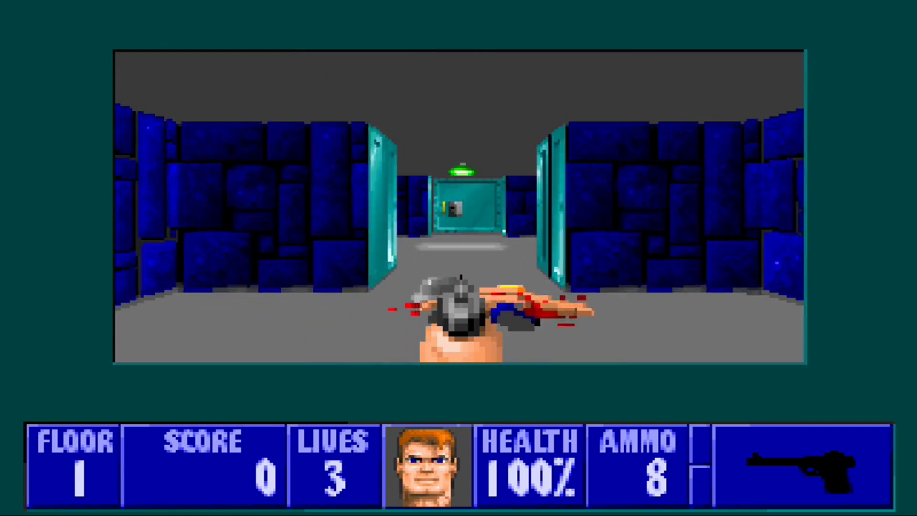
key("Right")
key("Left")
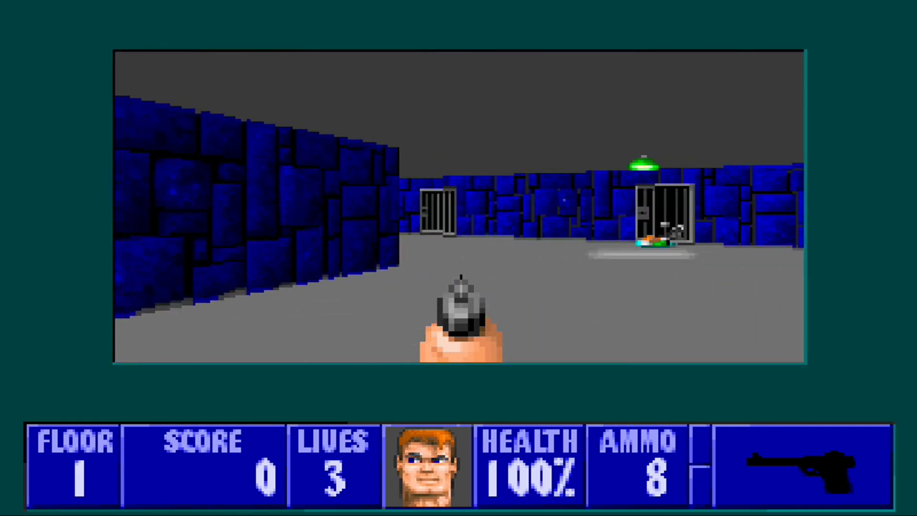
key("Right")
key("Up")
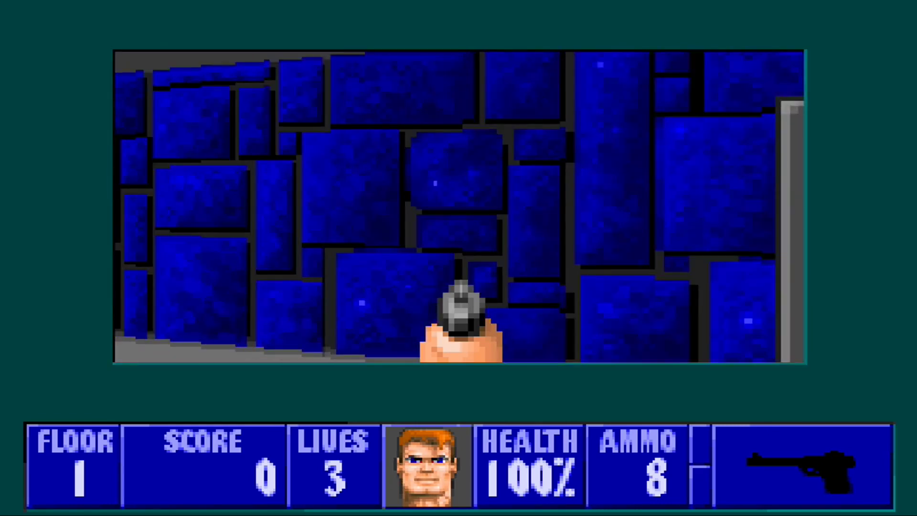
Turn left and right to test turning, ending facing the room with the cell door
key("Left")
key("Right")
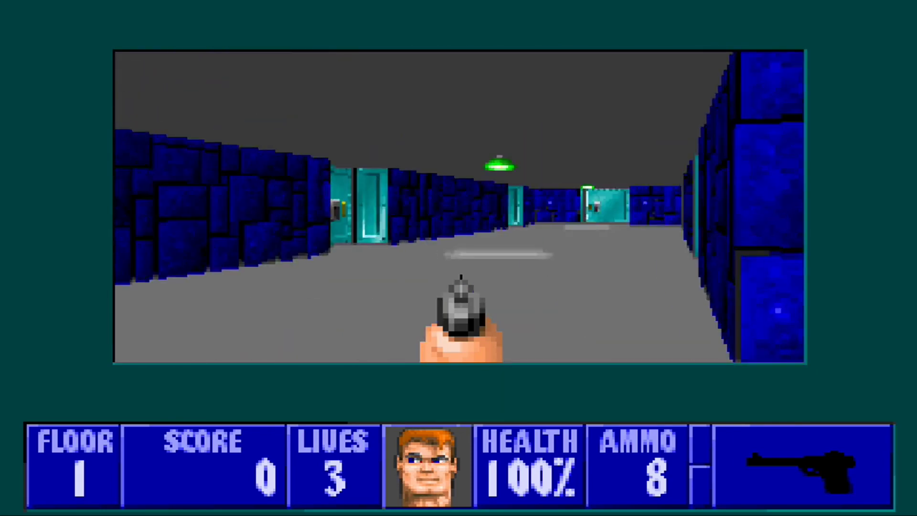
key("Right")
key("Left")
key("Right")
key("Left")
key("Left")
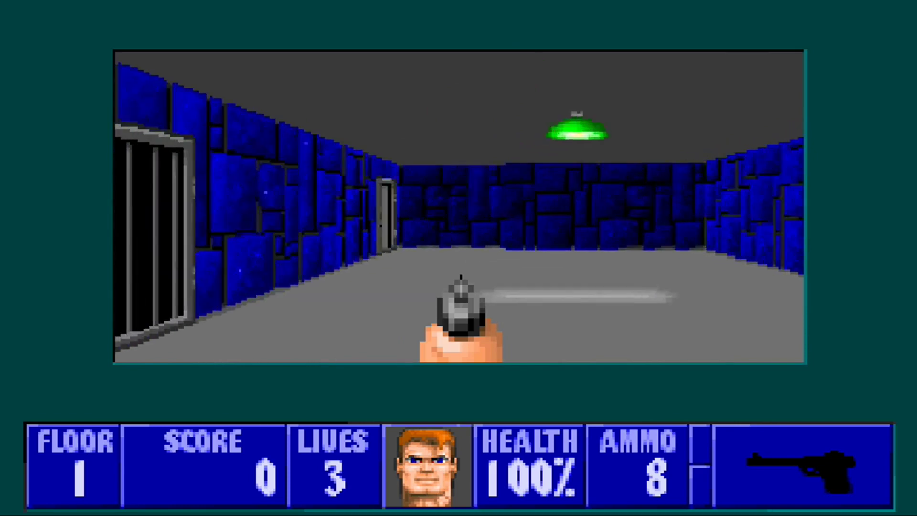
key("Left")
key("Left")
Collect the ammo clip to raise ammo from 8 to 16, then walk down the teal-door corridor
key("Up")
key("Right")
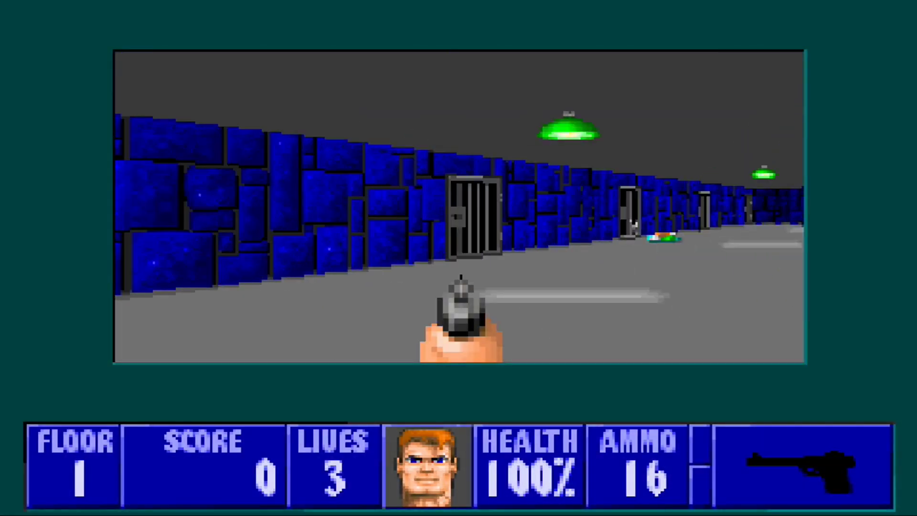
key("Right")
key("Up")
key("Right")
key("Right")
key("Left")
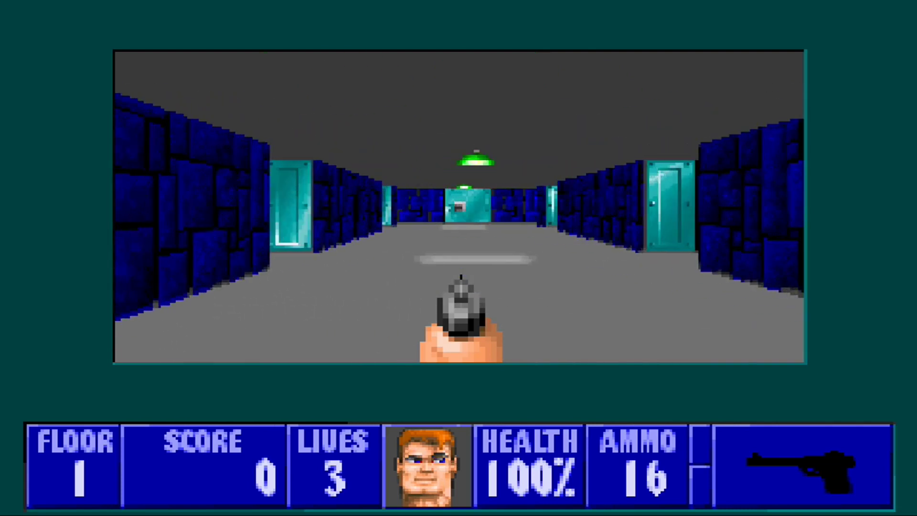
key("Up")
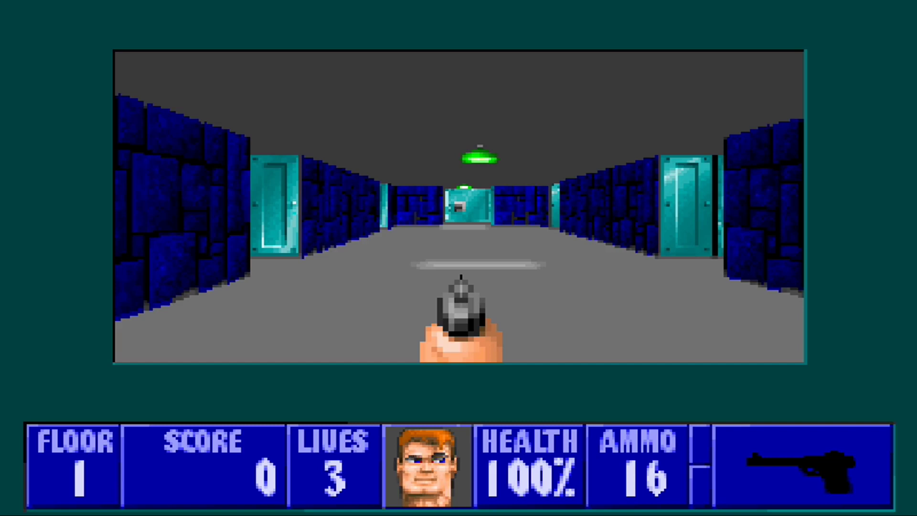
Switch to the knife and stab, then go windowed and reopen the keymapper
key("1")
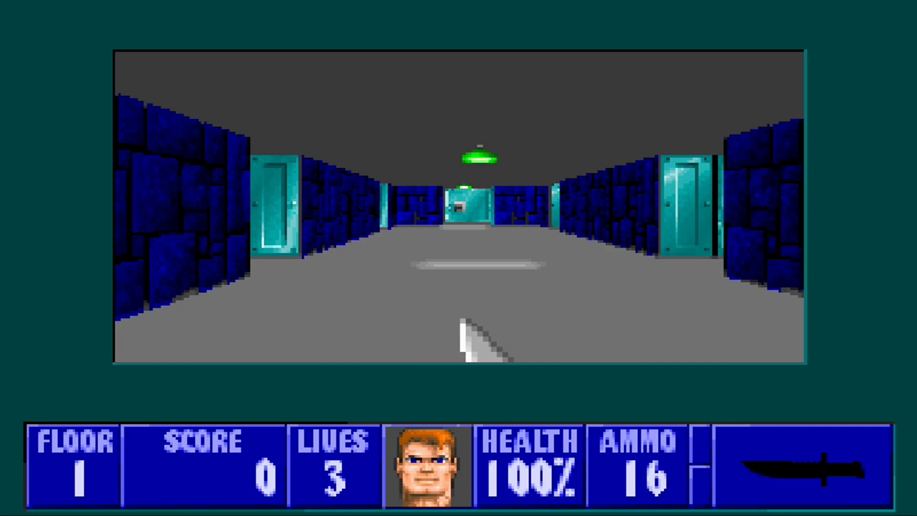
key("ctrl")
key("alt+Return")
key("ctrl+F1")
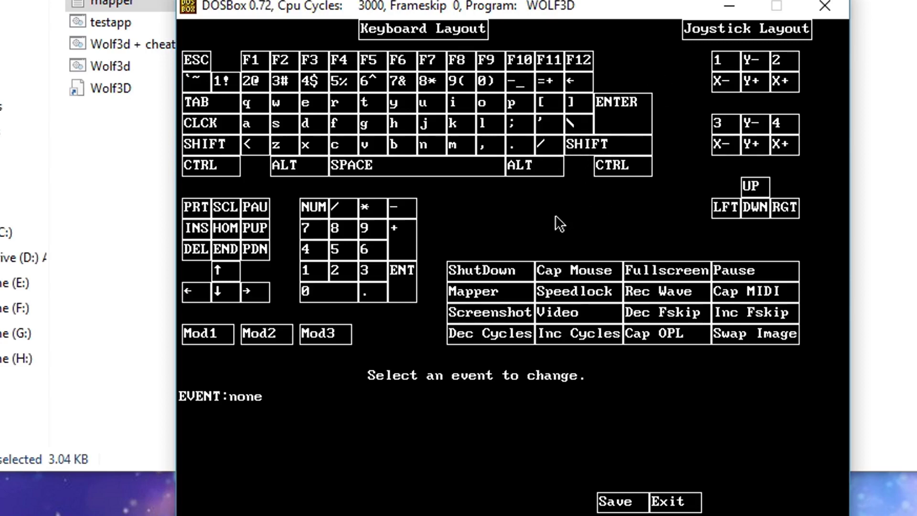
Replace key_up's w and key_down's s bindings with controller stick axes, key_down on Axis 1+
left_click(219, 273)
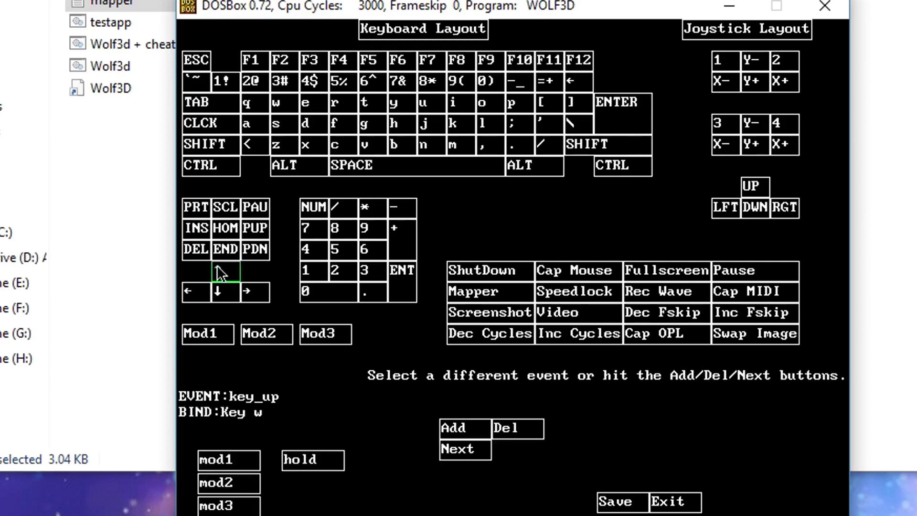
left_click(504, 428)
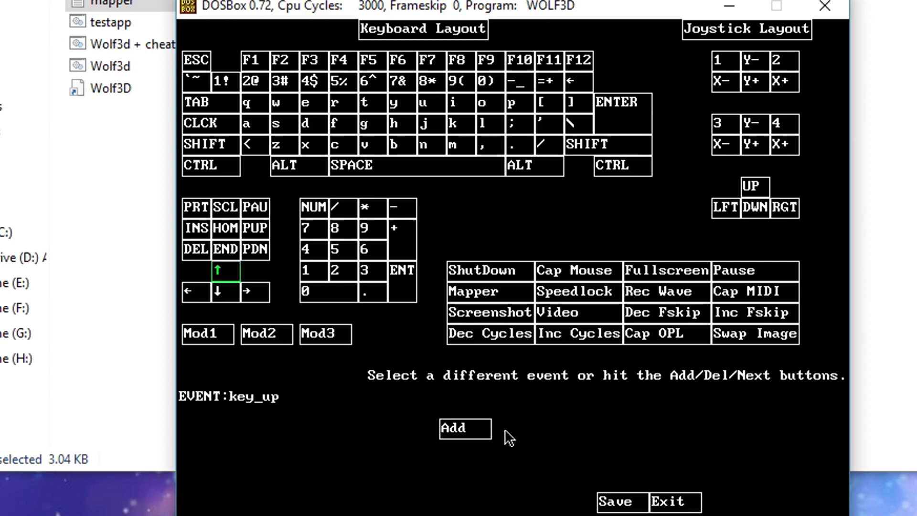
left_click(471, 435)
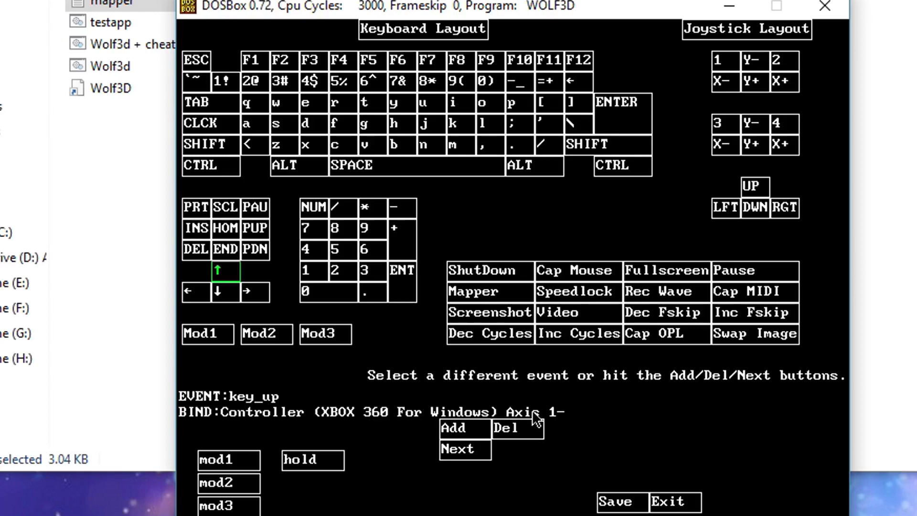
left_click(223, 297)
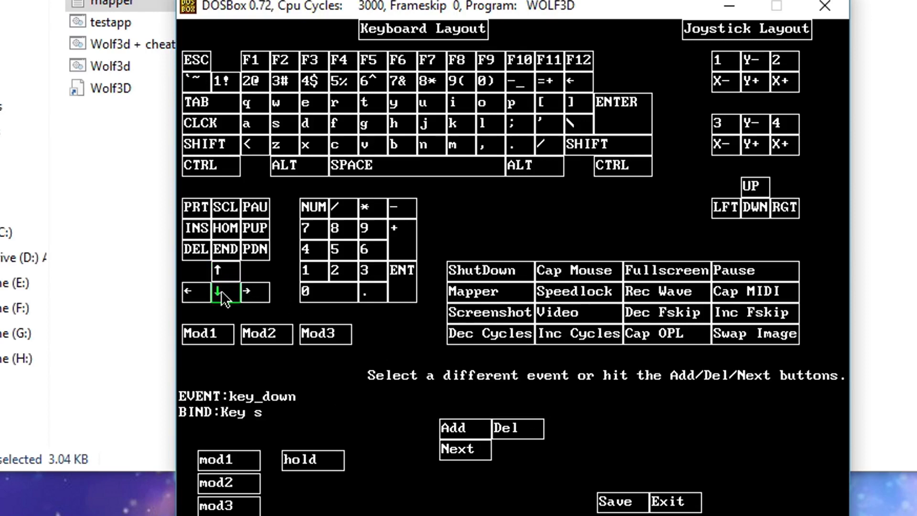
left_click(502, 428)
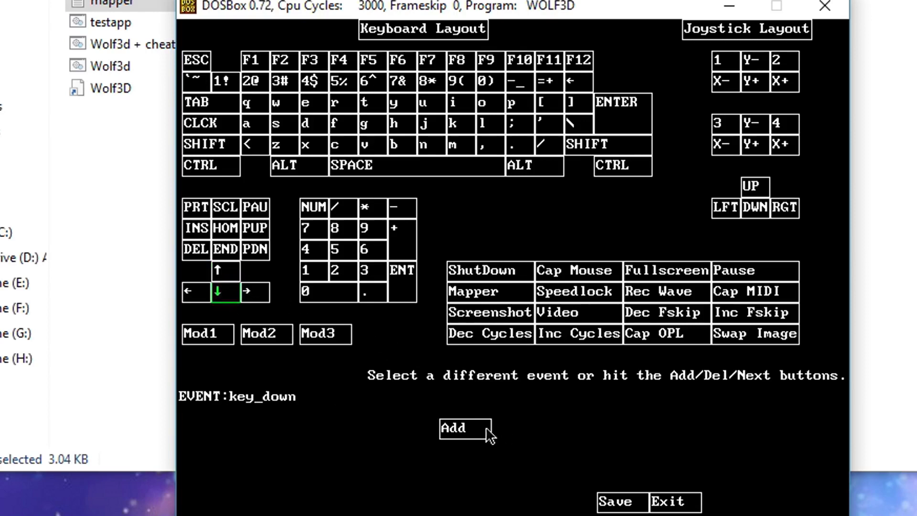
left_click(465, 428)
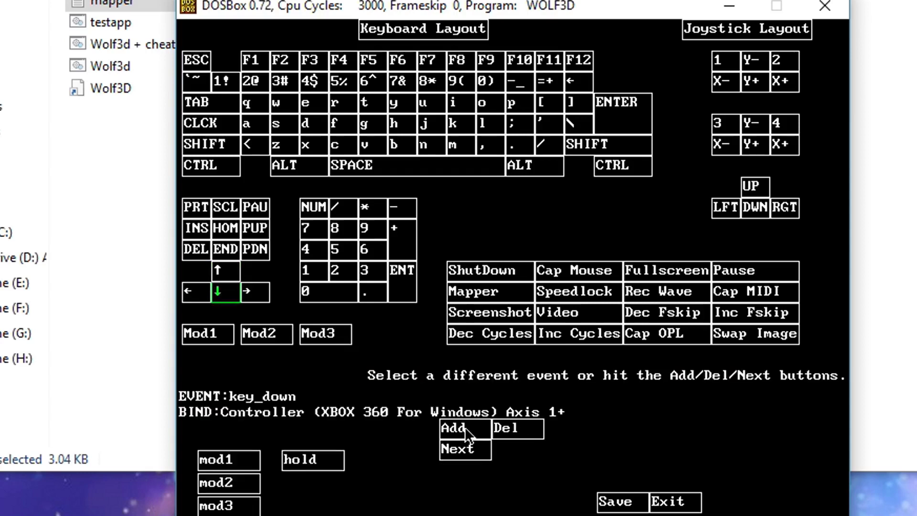
Replace the a and d bindings on key_left and key_right with controller Axes 0- and 0+
left_click(204, 294)
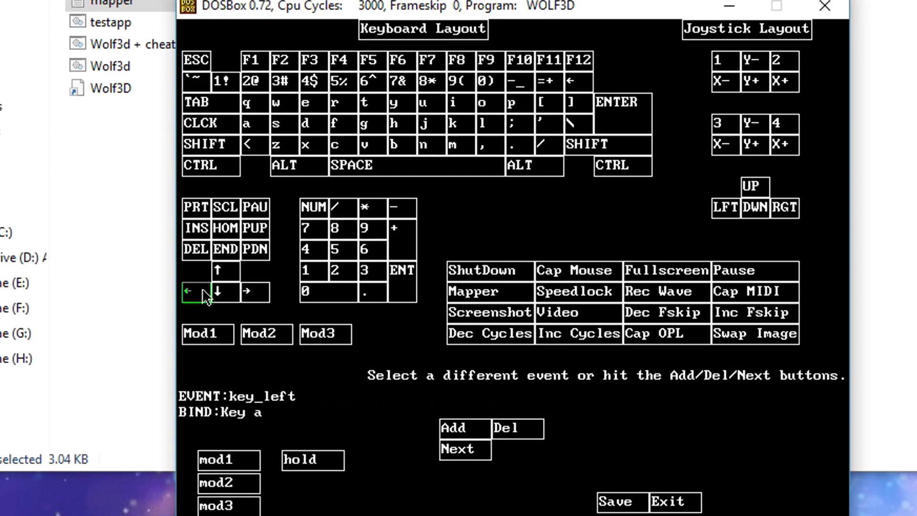
left_click(519, 432)
left_click(469, 428)
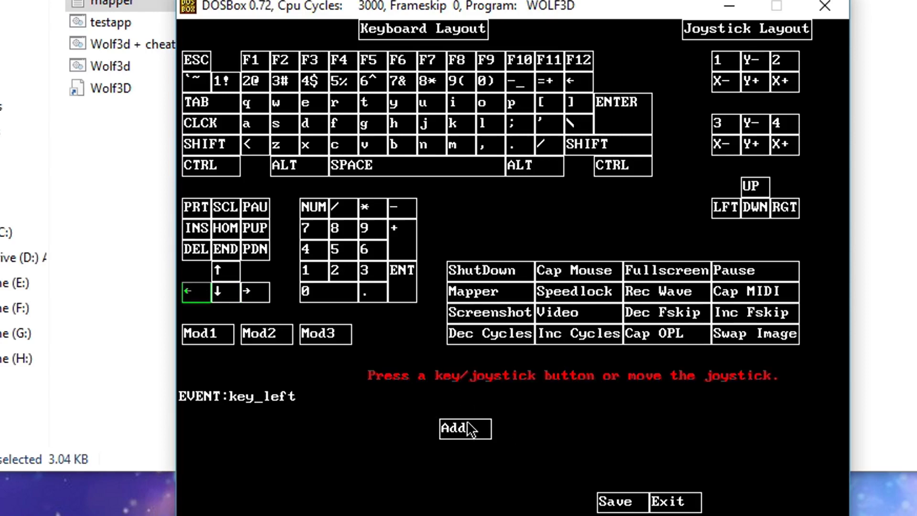
left_click(257, 294)
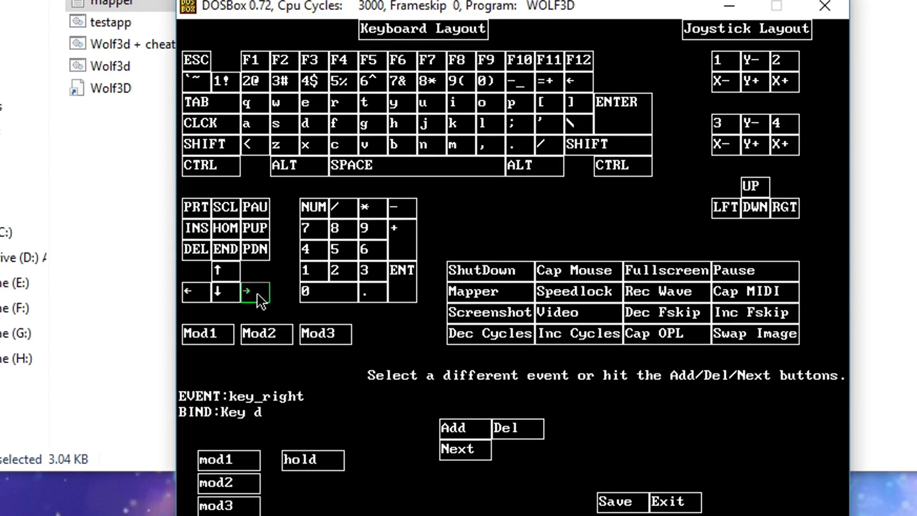
left_click(521, 431)
left_click(466, 427)
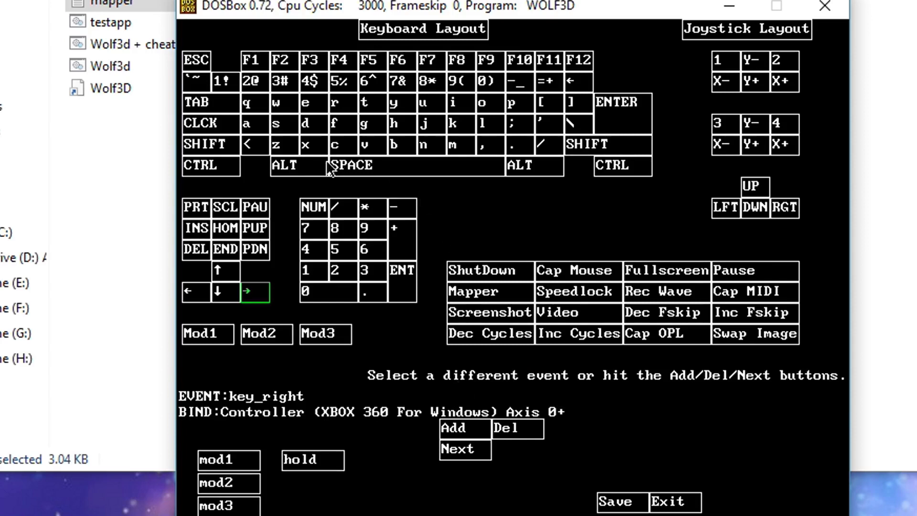
Bind left Ctrl to Xbox 360 Button 2 and Space to Button 0, replacing their old keys
left_click(218, 168)
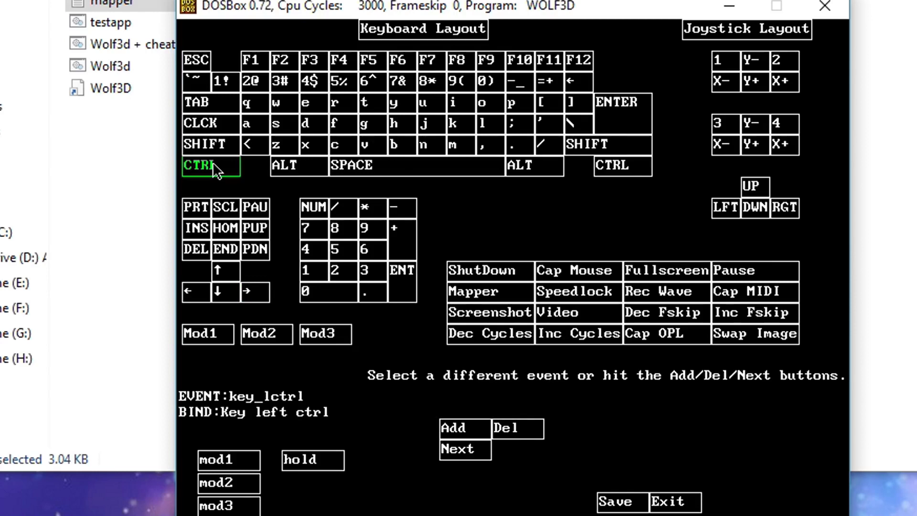
left_click(516, 428)
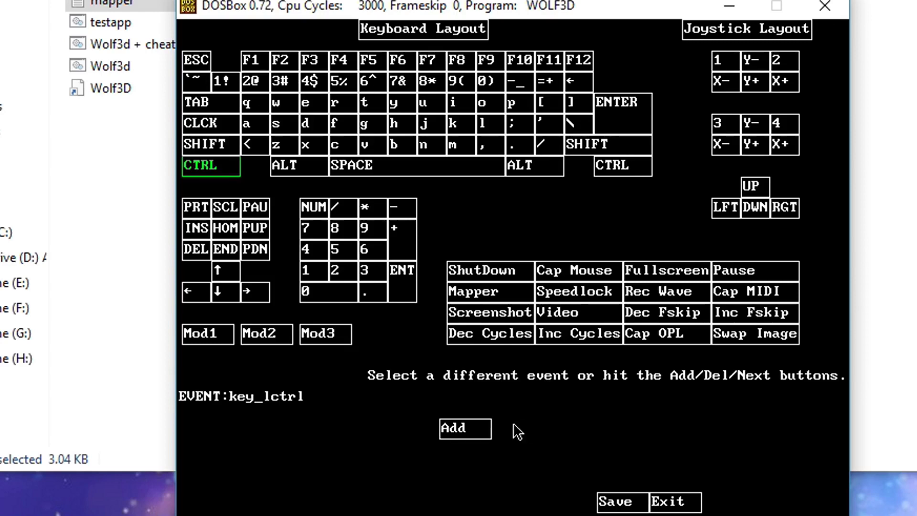
left_click(470, 426)
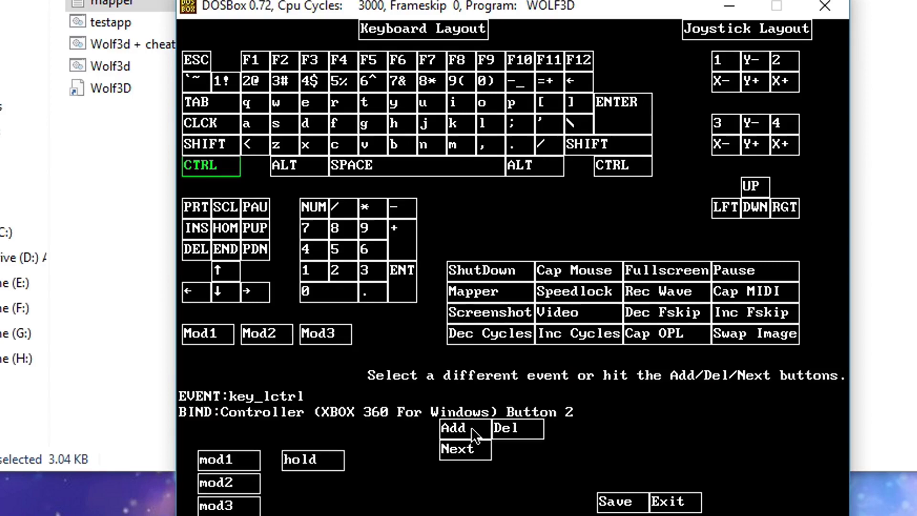
left_click(361, 170)
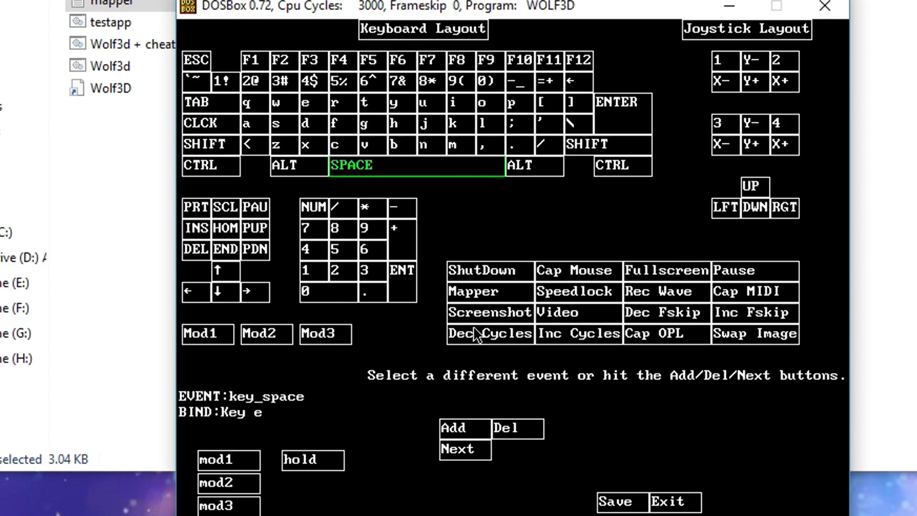
left_click(526, 428)
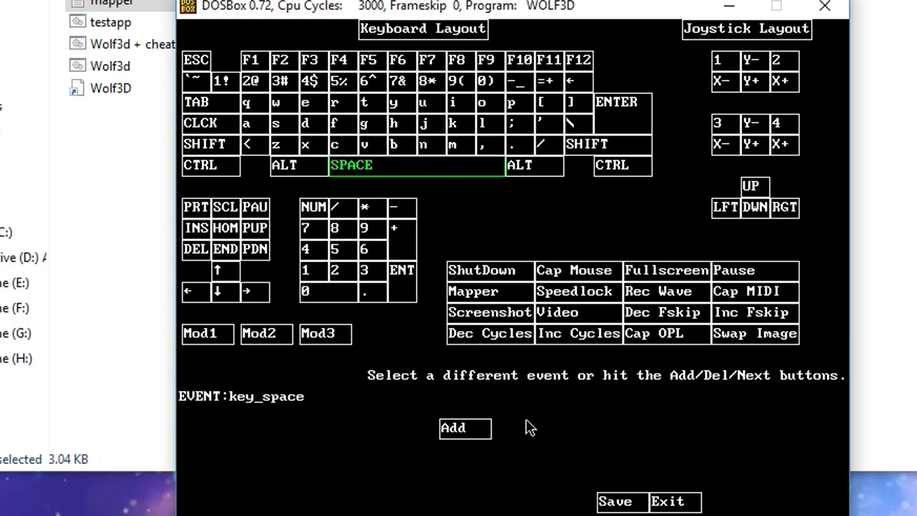
left_click(479, 433)
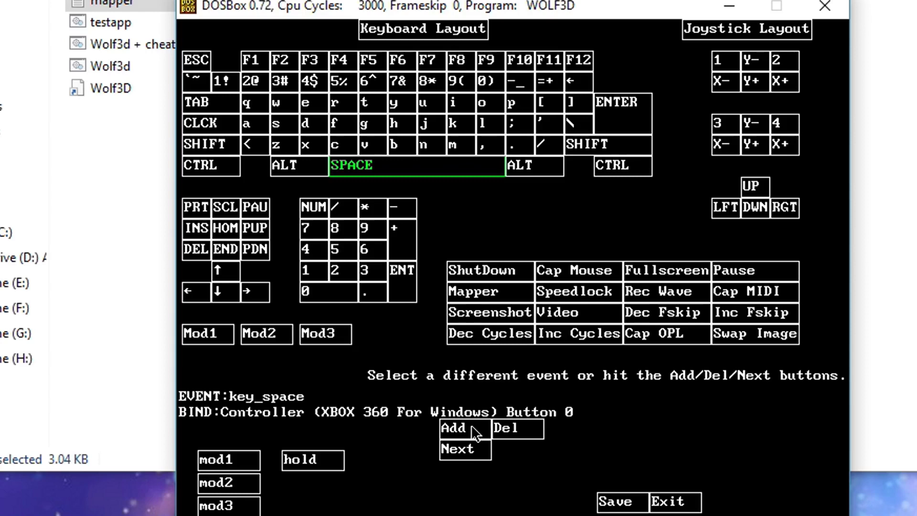
Bind left Alt to Xbox 360 Button 1, save the mapper file and return to the game
left_click(282, 171)
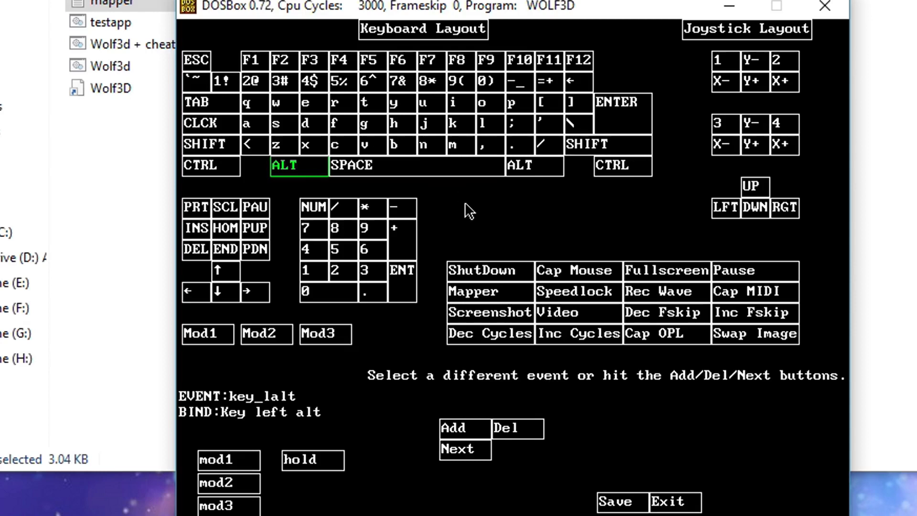
left_click(503, 427)
left_click(473, 426)
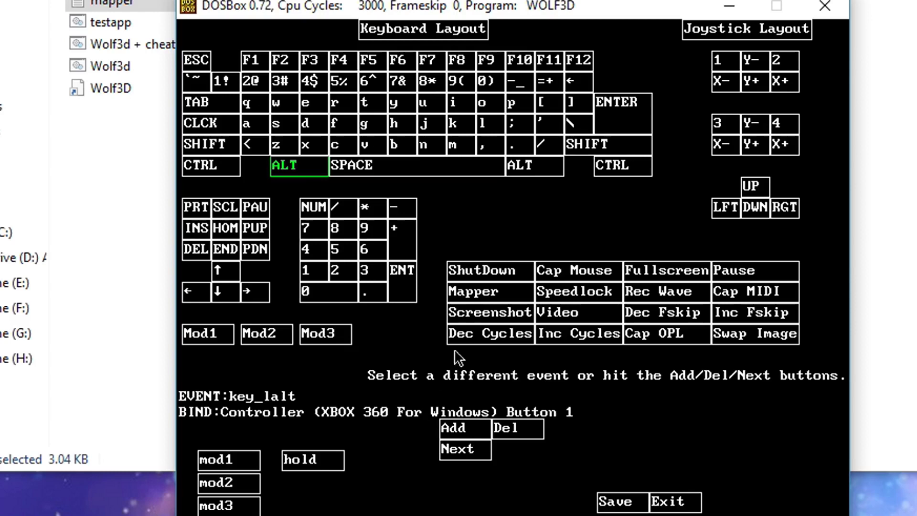
left_click(615, 502)
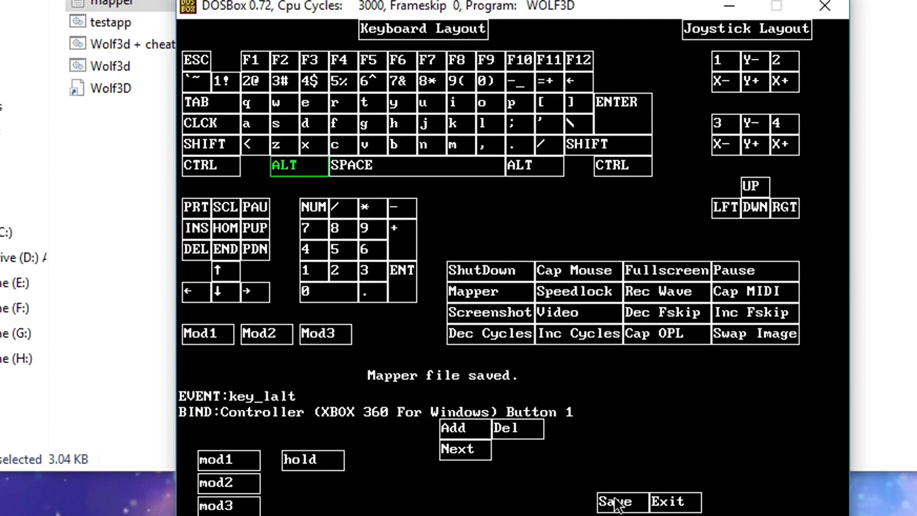
left_click(675, 505)
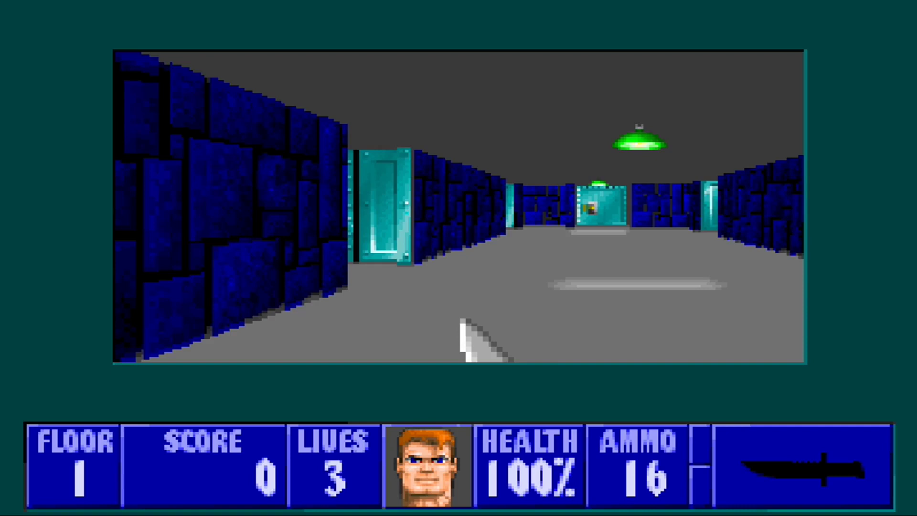
Walk and turn along the first-floor corridor toward the cyan doors and cell-door wall
key("Up")
key("Right")
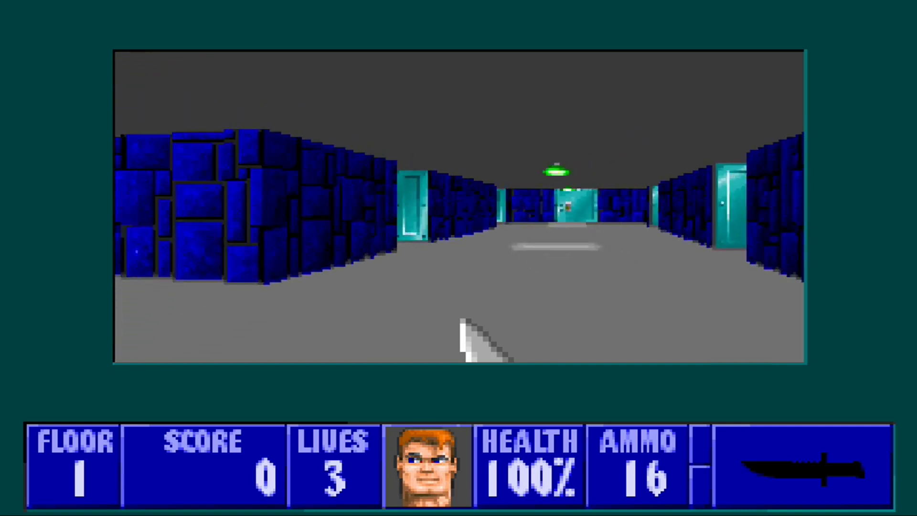
key("Left")
key("Up")
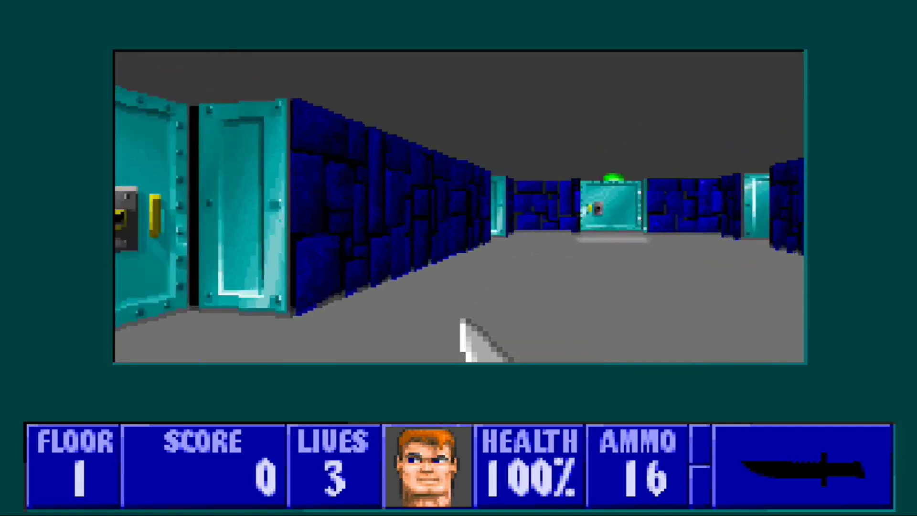
key("Left")
key("Right")
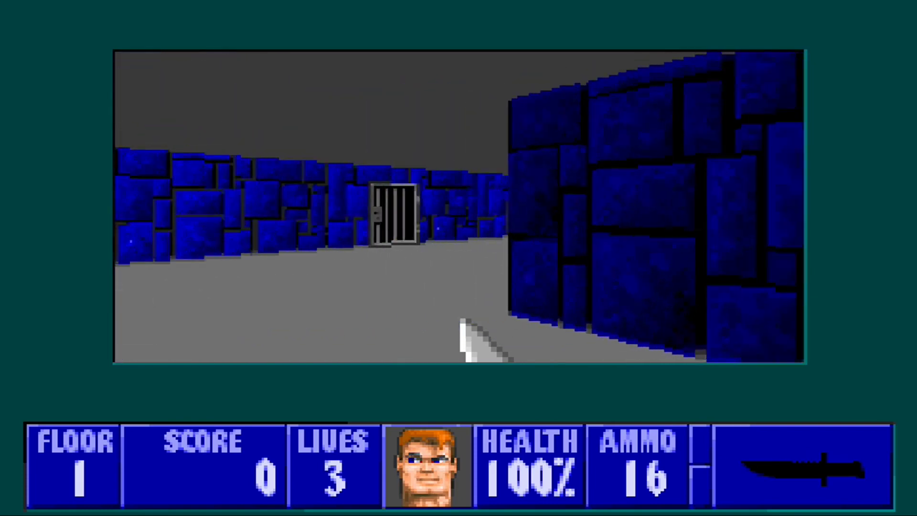
key("Up")
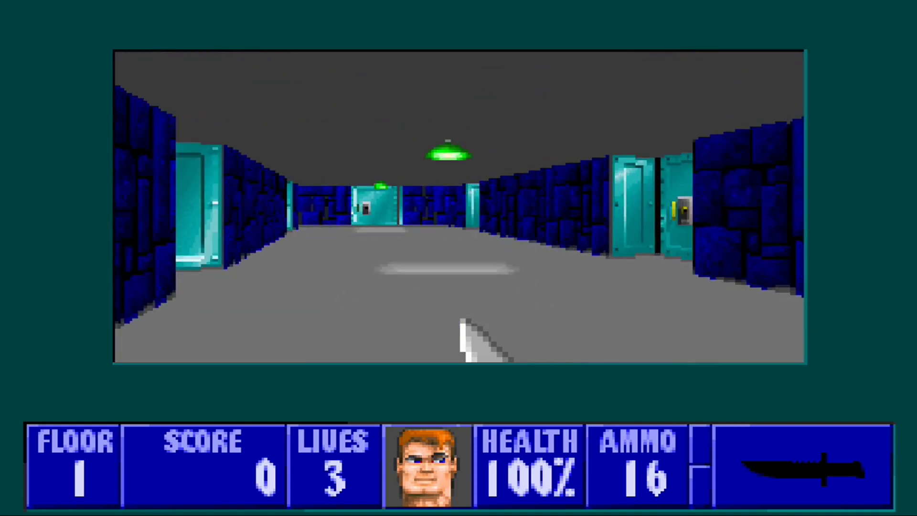
key("Right")
key("Up")
key("Right")
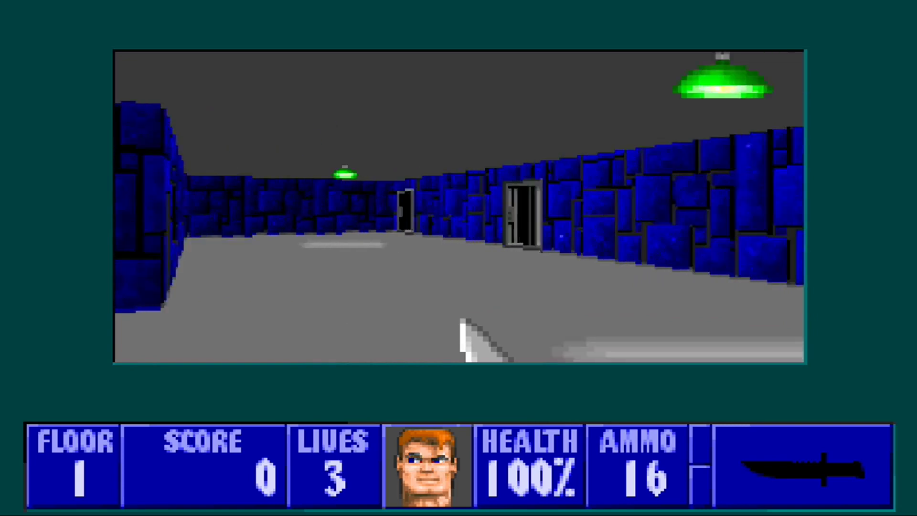
Move up to the cell door, through the cyan doorway, and turn back toward the food plate
key("Right")
key("Up")
key("Left")
key("Left")
key("Up")
key("Right")
key("Up")
key("Left")
key("Up")
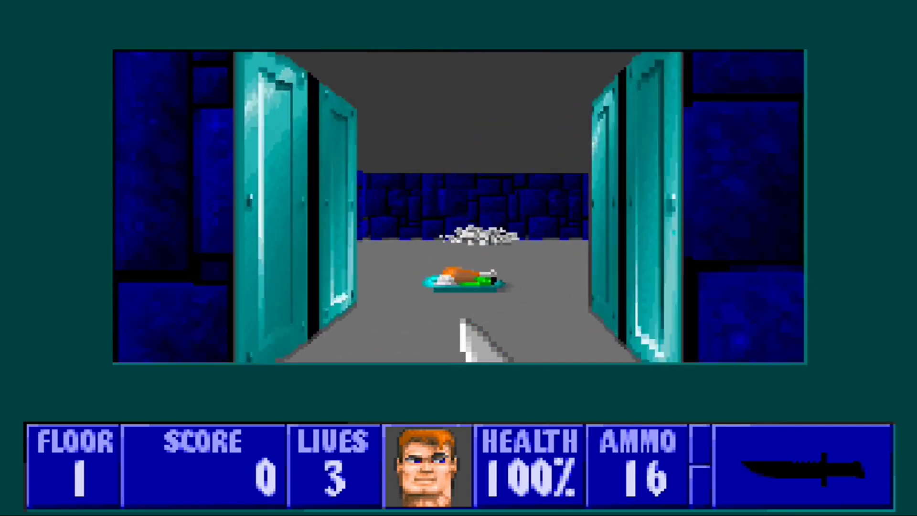
key("Left")
key("Left")
key("Up")
key("Up")
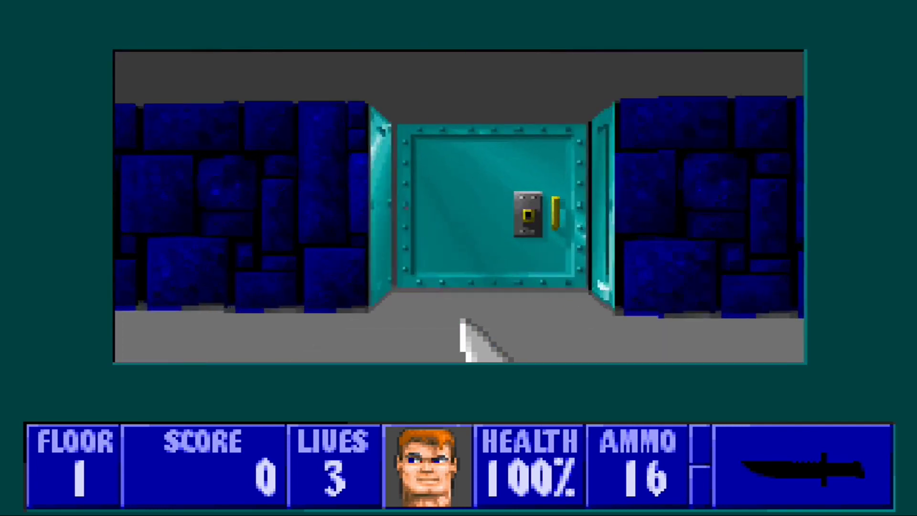